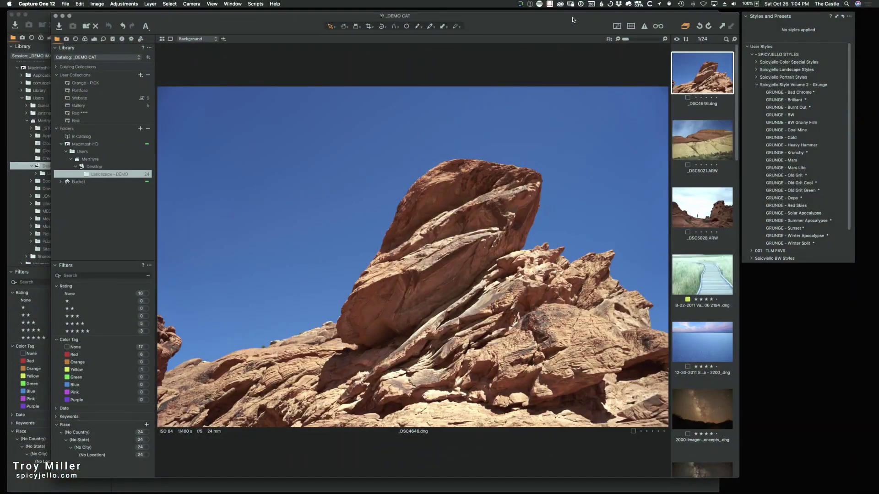
- Select the edited Milky Way PSD (2000-Imagery Concepts_-Edit.psd) and reveal its file in Finder
left_click_drag(486, 17, 491, 28)
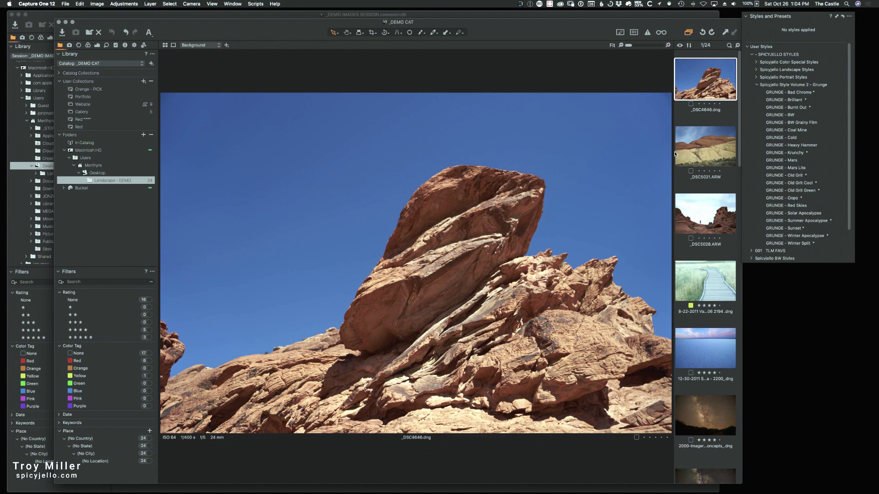
scroll(712, 124, "down", 5)
left_click(709, 134)
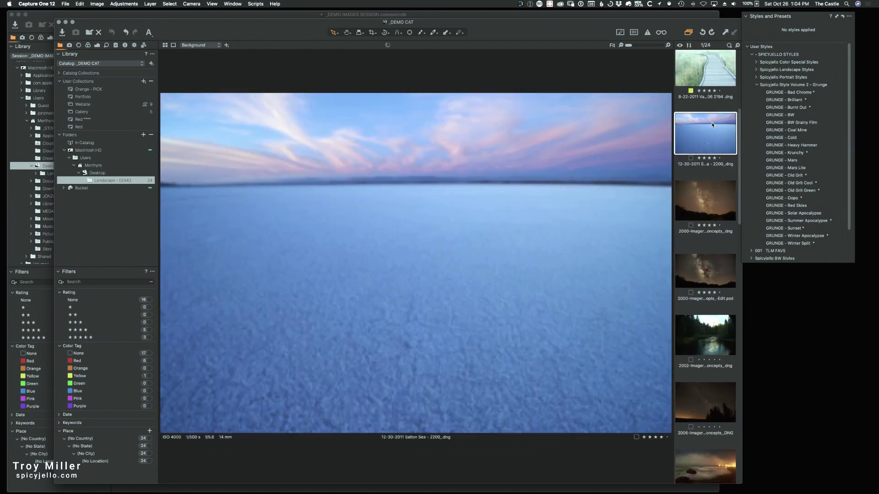
left_click(704, 208)
left_click(708, 269)
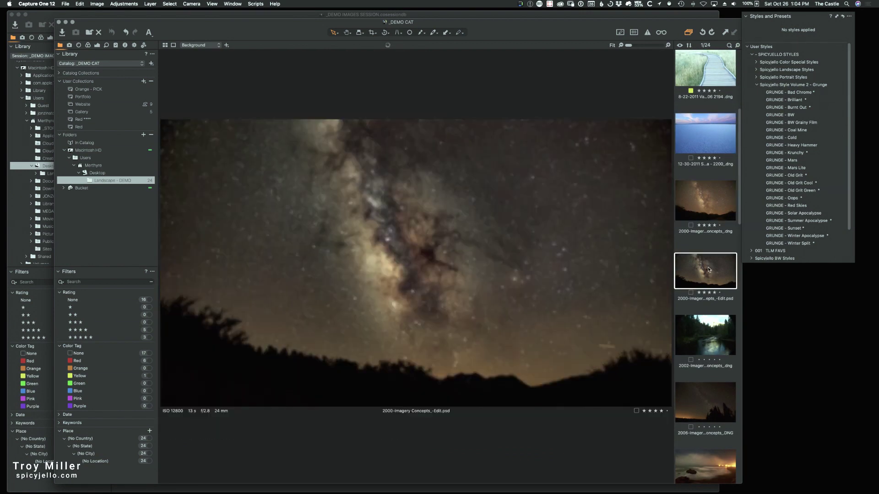
right_click(703, 277)
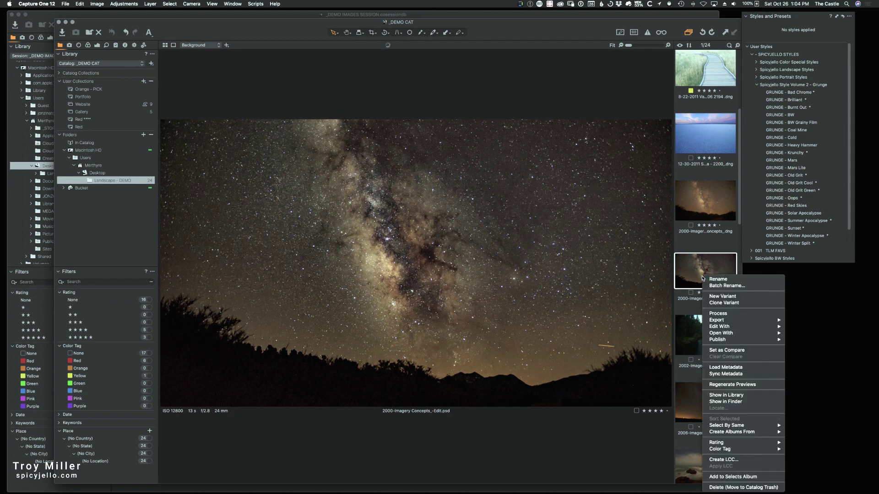
left_click(730, 401)
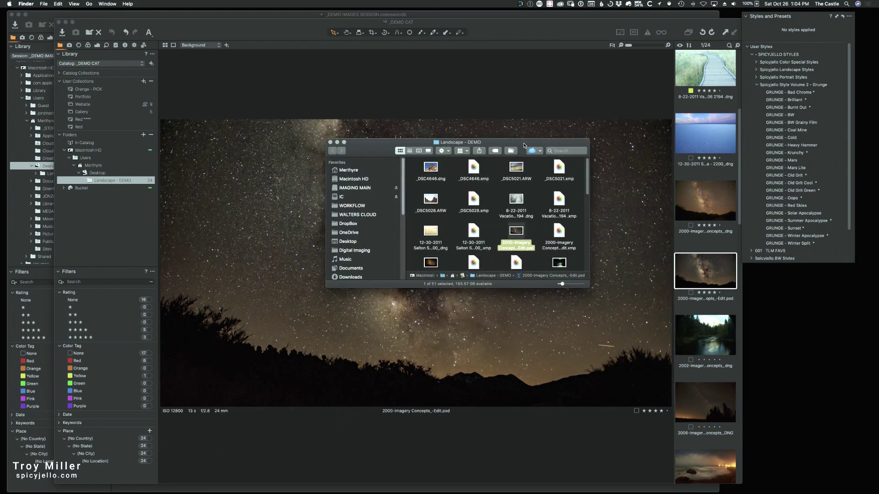
- Switch Finder to column view, enlarge the window and trash the CaptureOne folder
left_click(419, 151)
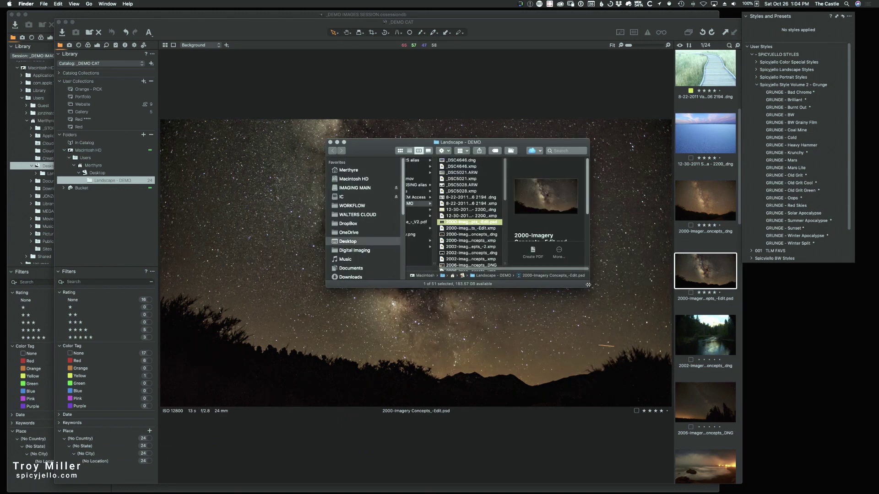
left_click_drag(588, 287, 684, 431)
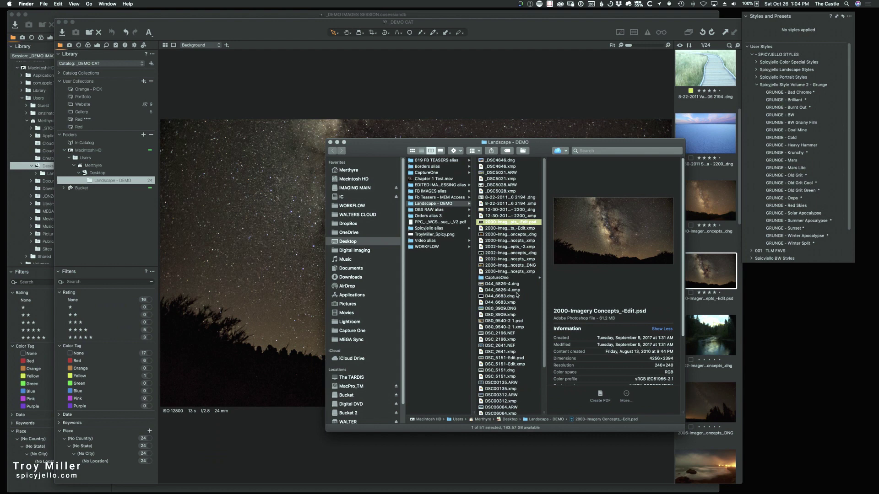
left_click(494, 278)
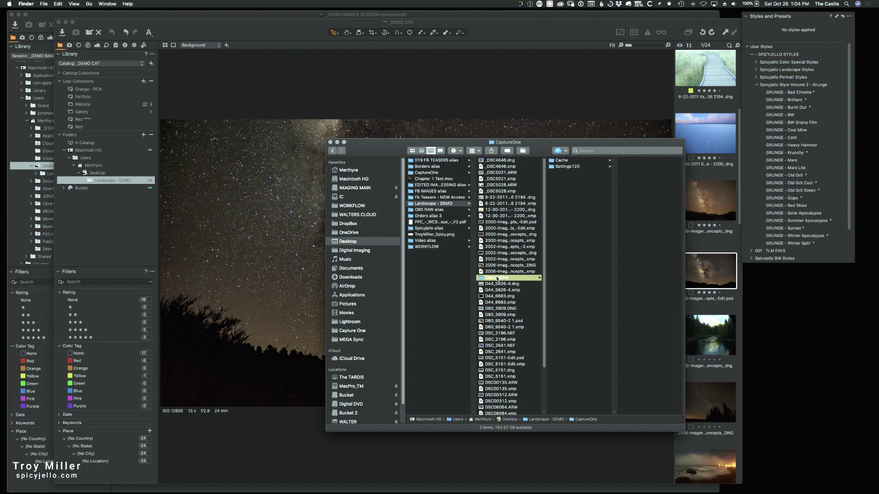
right_click(498, 278)
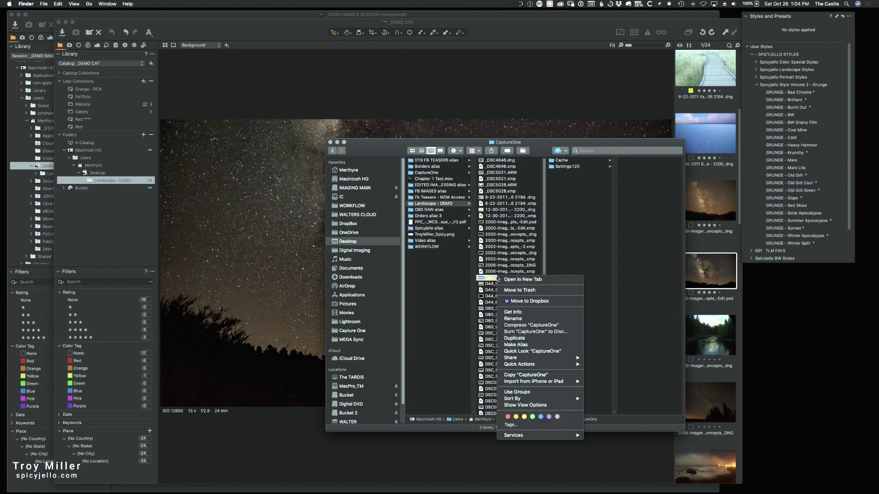
left_click(529, 293)
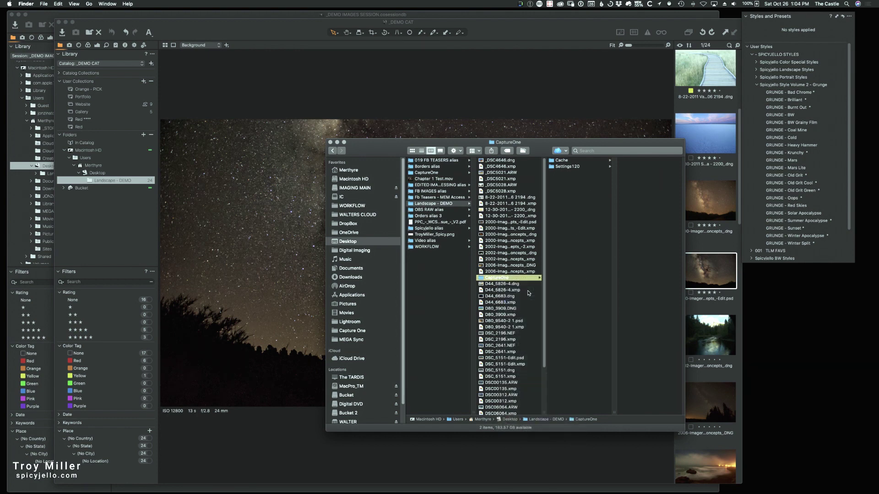
scroll(541, 379, "down", 3)
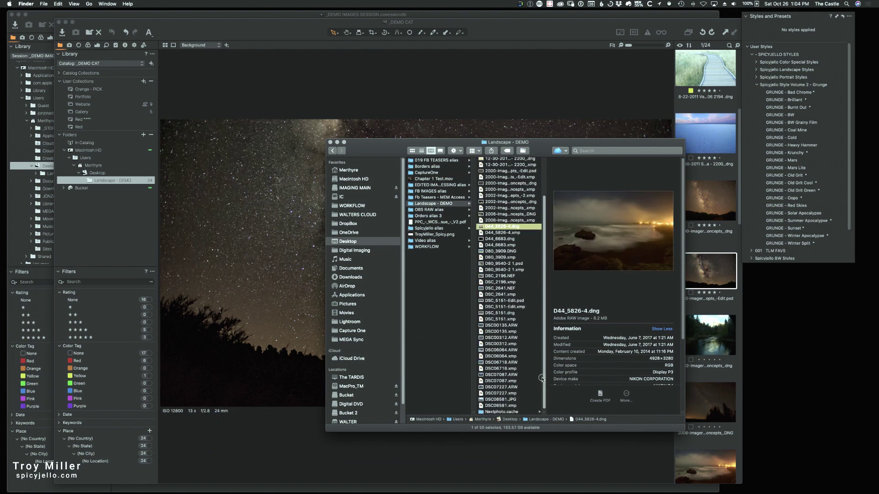
- Trash the Nextphoto.cache folder and close the Landscape - DEMO window
left_click(498, 412)
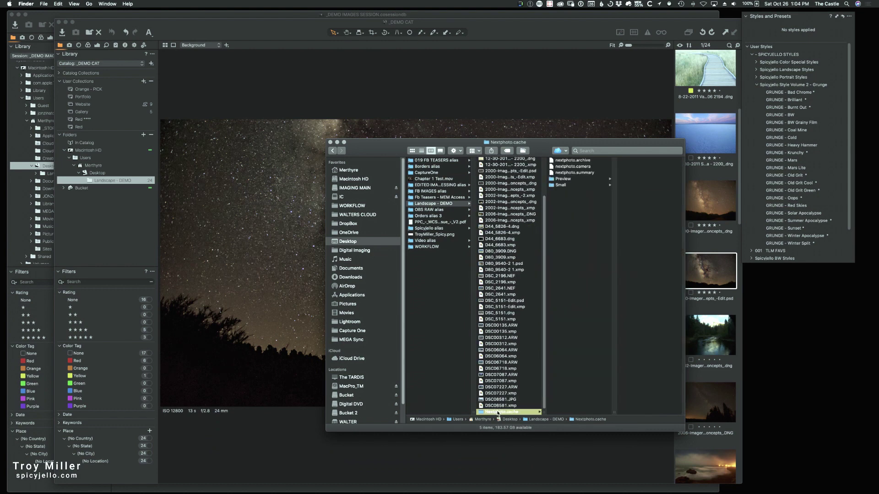
right_click(498, 412)
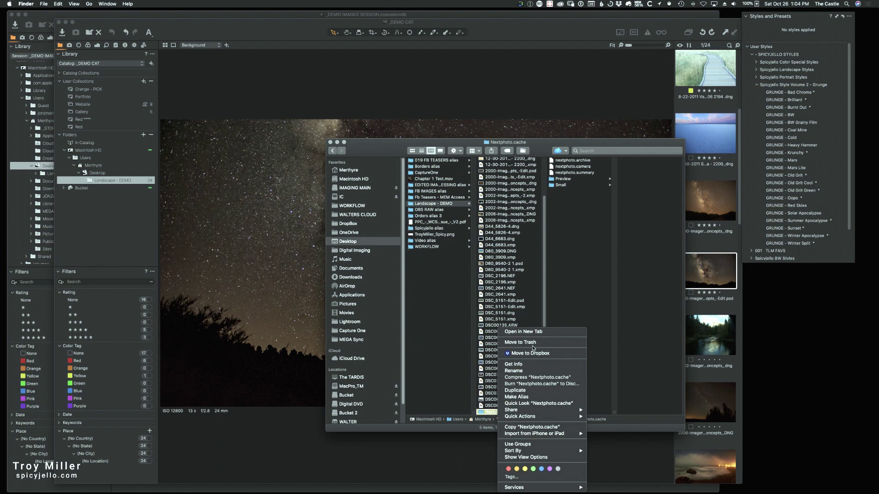
left_click(531, 342)
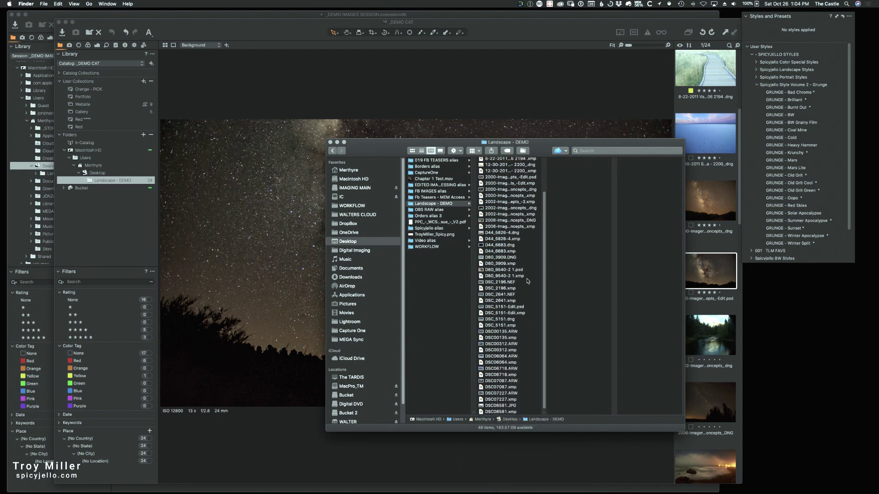
scroll(527, 281, "up", 3)
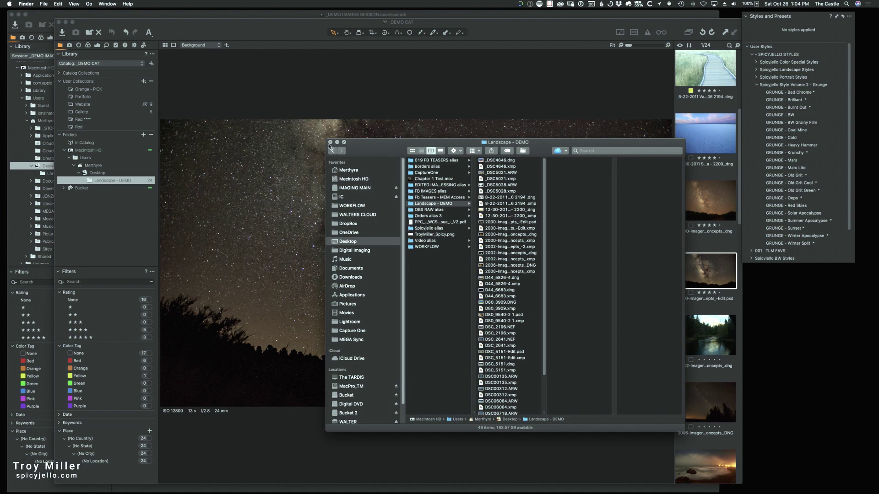
left_click(330, 142)
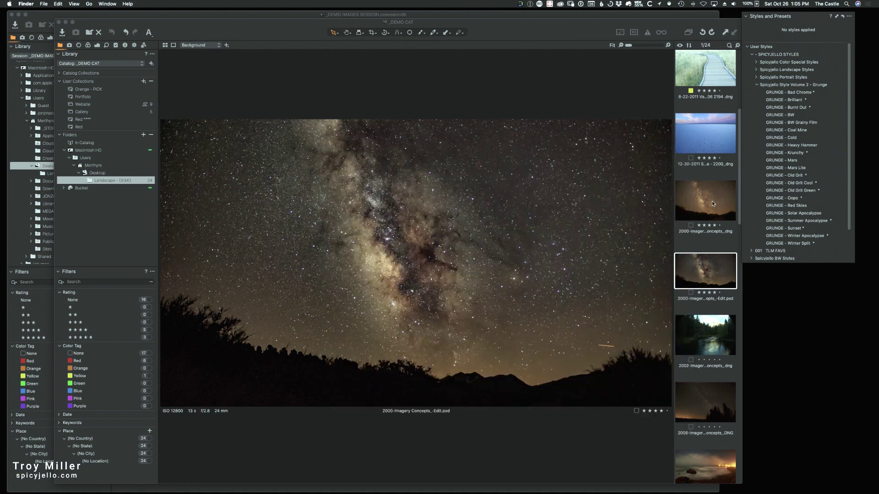
scroll(712, 203, "up", 5)
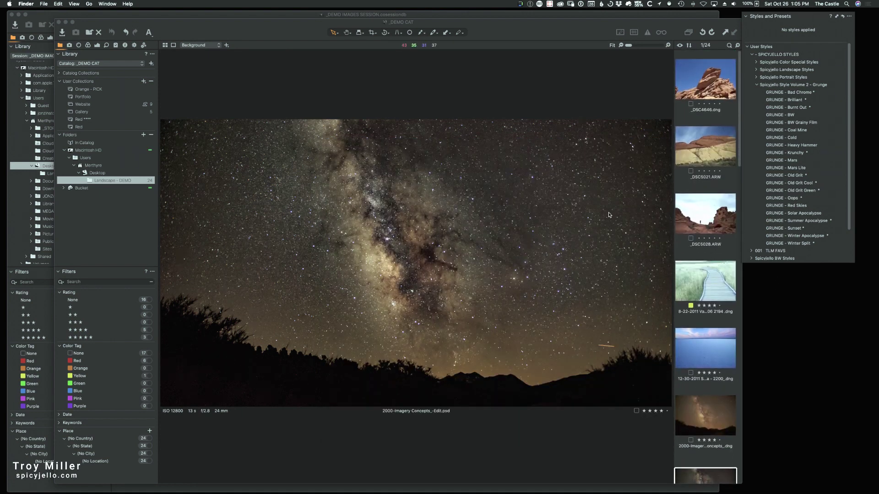
- In the grid, apply GRUNGE - Bad Chrome to _DSC4646, _DSC5021 and _DSC5028
left_click(547, 41)
key("alt+super+v")
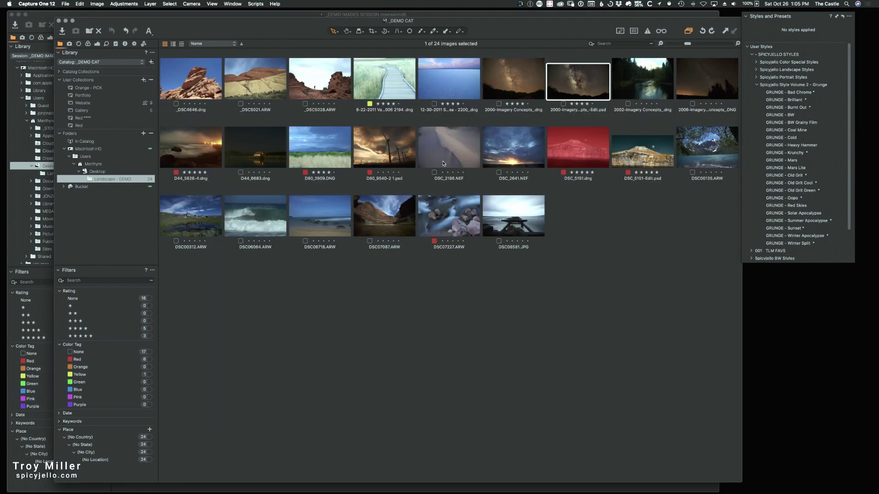
left_click(178, 80)
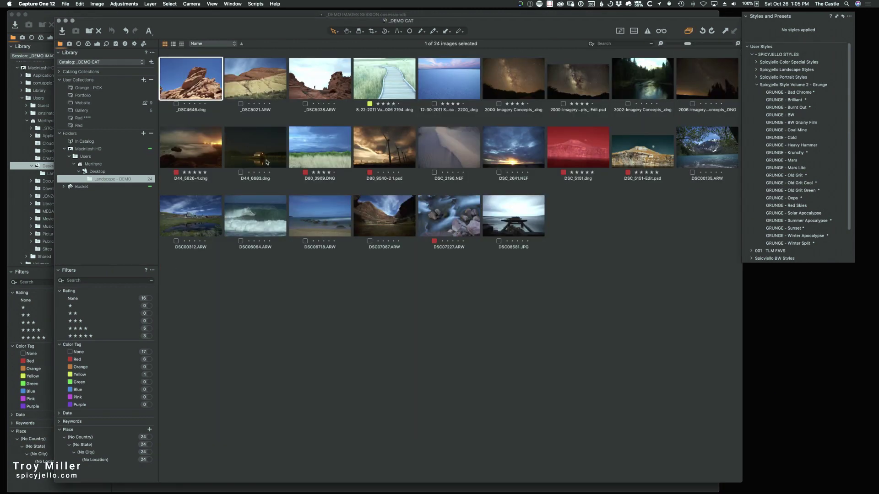
left_click(270, 84, "super")
left_click(316, 88, "super")
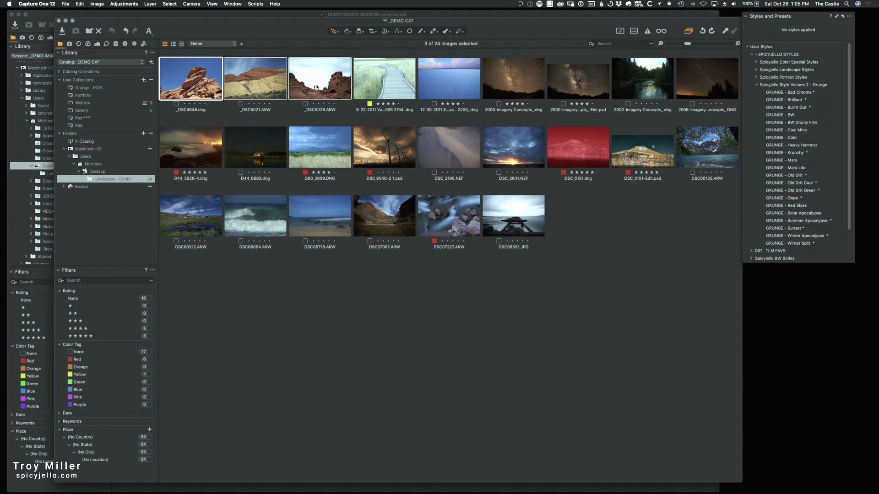
left_click(802, 94)
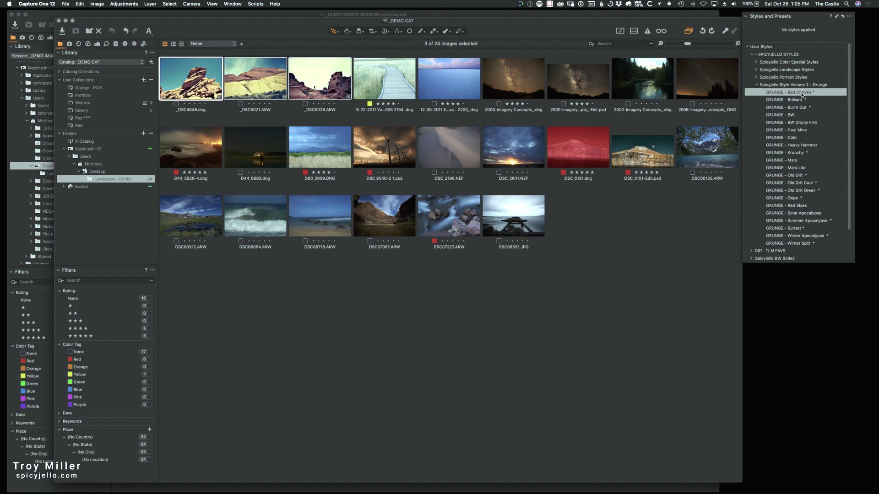
- Deselect the images and view _DSC5021 and then _DSC4646 large in the viewer
left_click(485, 305)
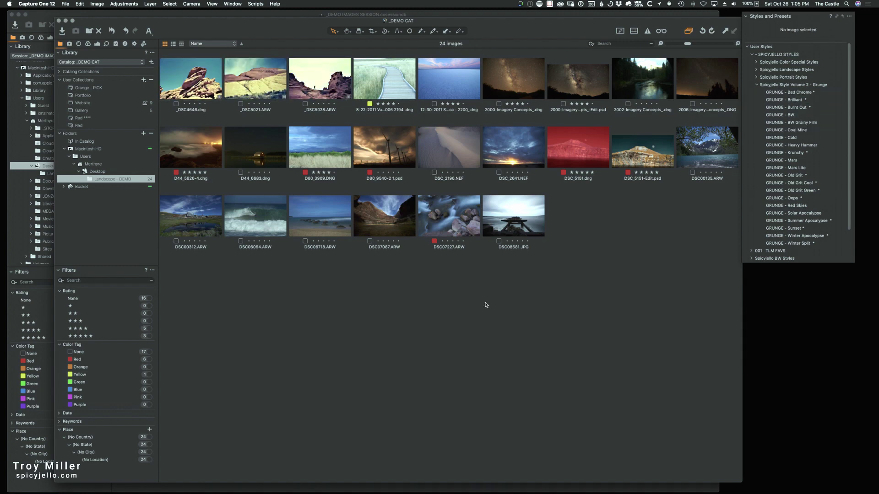
double_click(251, 71)
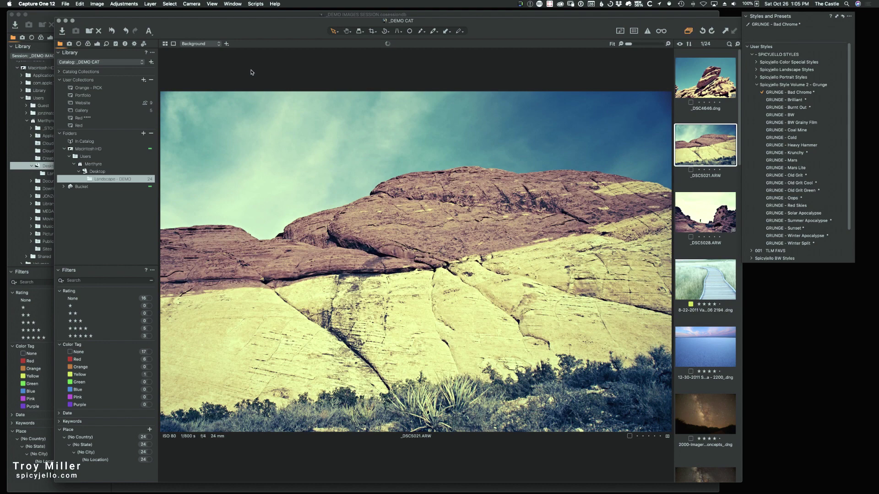
left_click(700, 70)
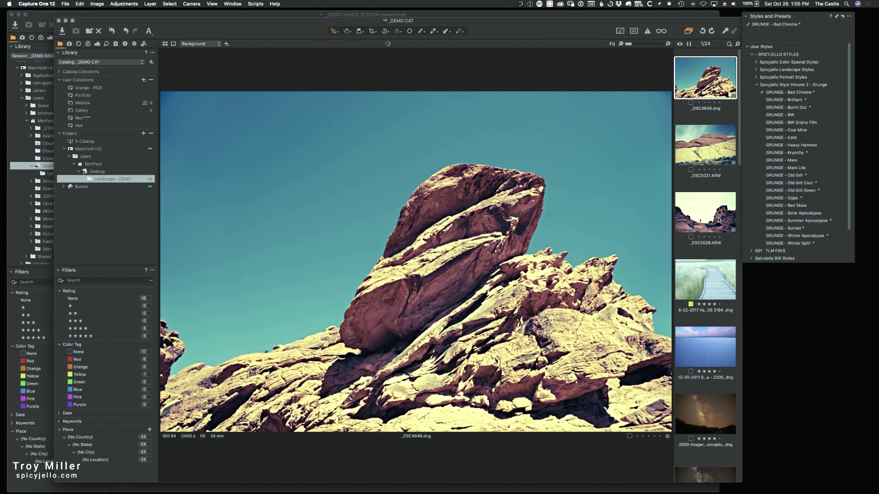
- Move to the _DSC5028 red-rock photo and nudge the catalog window down slightly
key("Down")
key("Down")
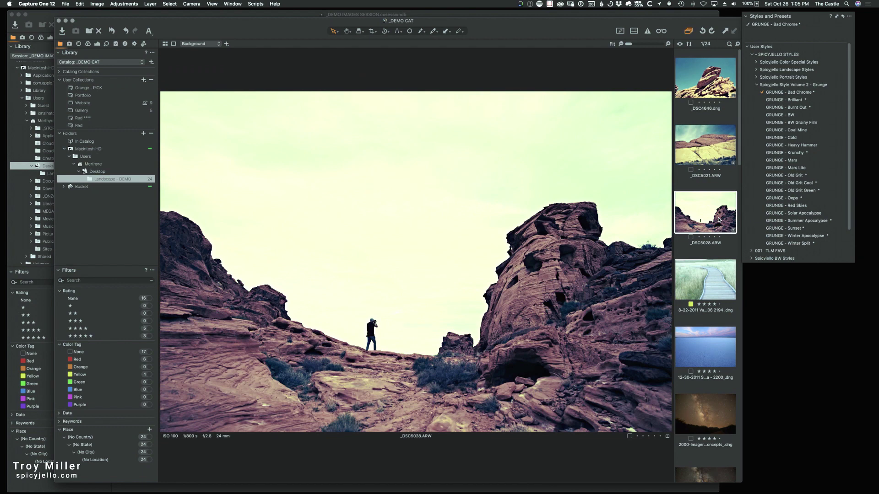
left_click_drag(586, 35, 582, 44)
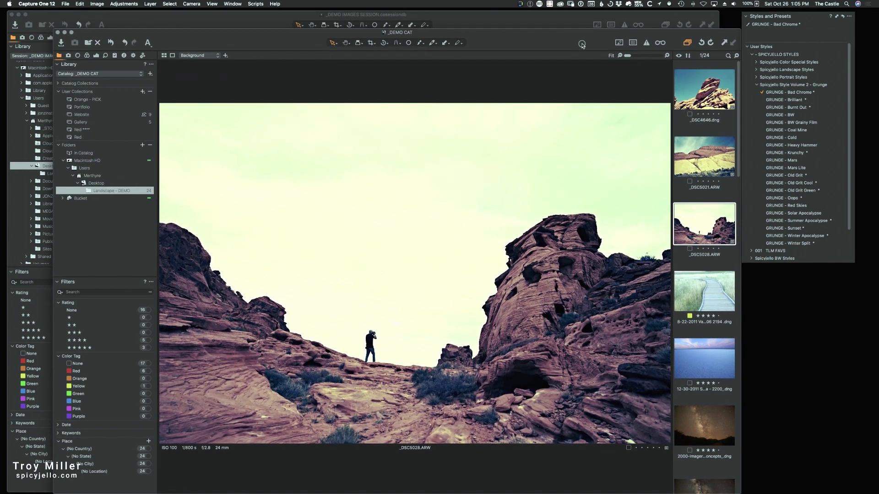
left_click(537, 19)
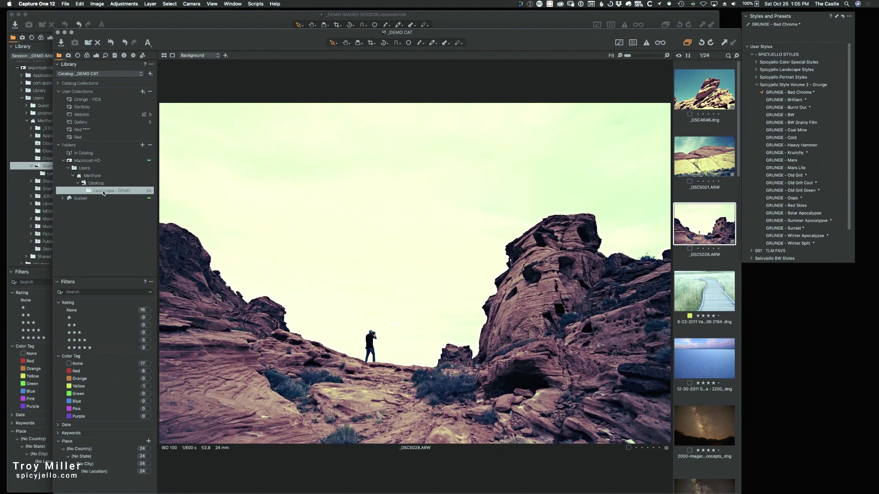
- Start an Originals export from Landscape - DEMO, then cancel the single-image export
right_click(110, 192)
mouse_move(132, 257)
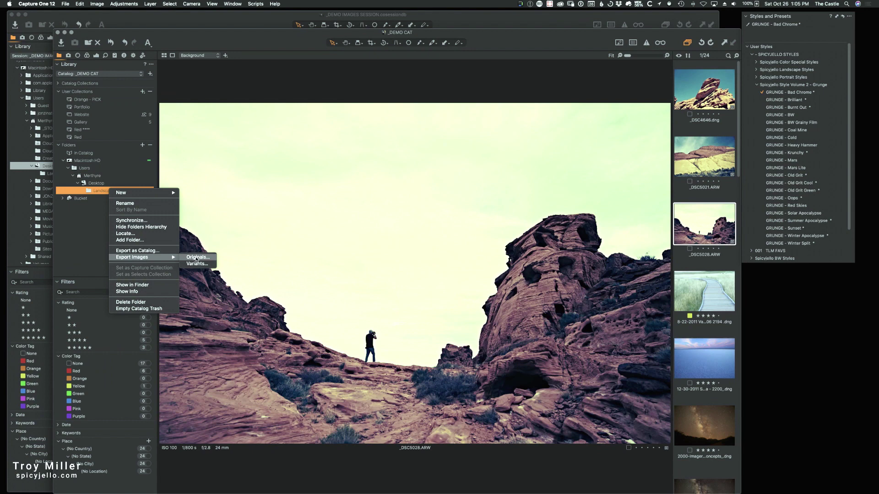
left_click(196, 258)
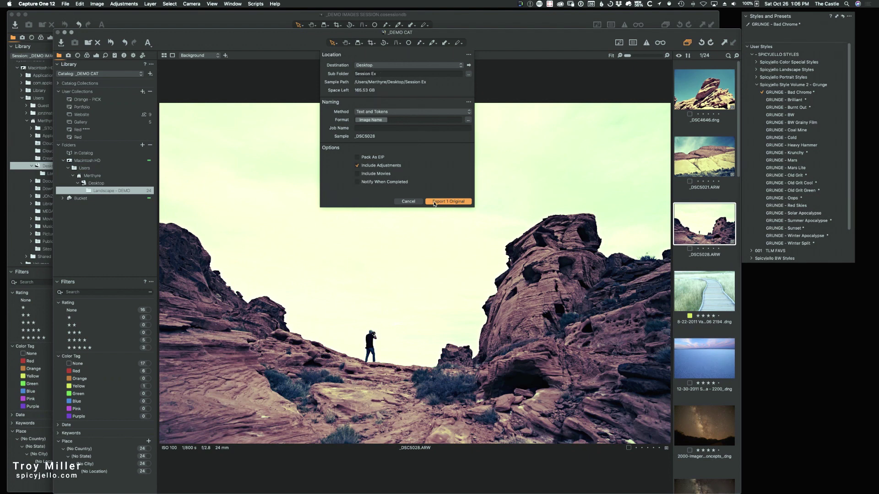
left_click(408, 201)
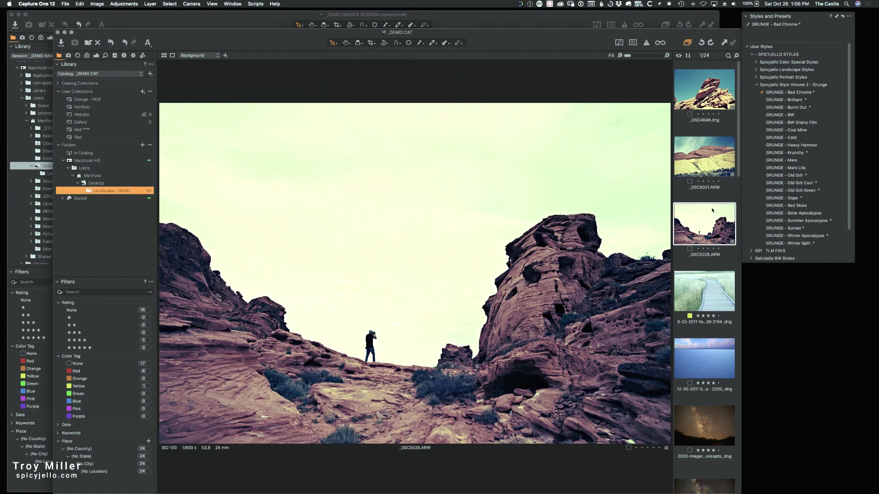
- Select all 24 images and export them as originals to Session Ex on the desktop
key("super+a")
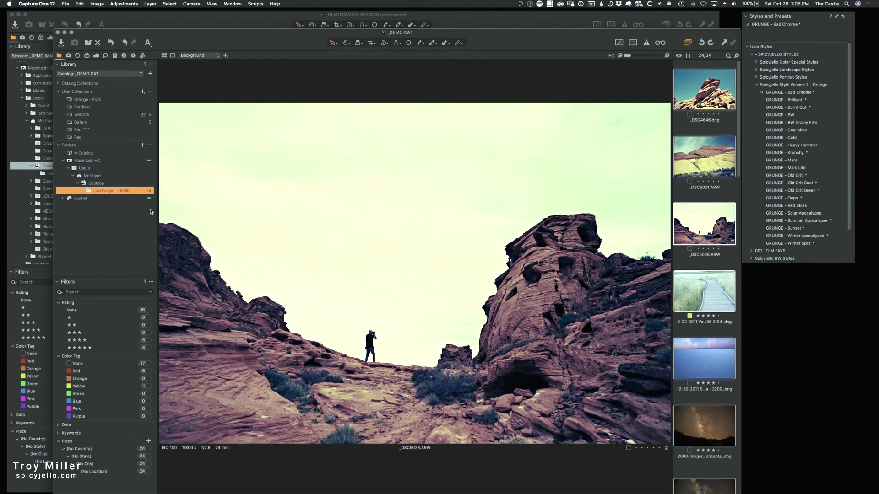
right_click(123, 192)
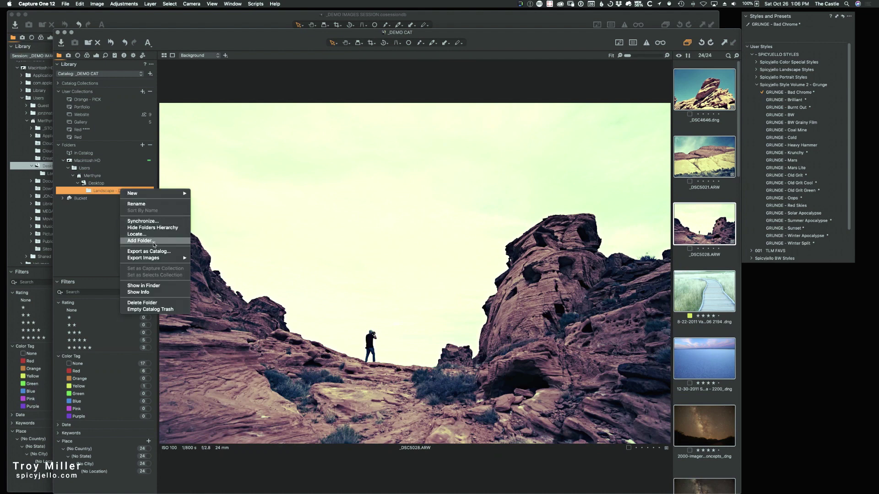
mouse_move(144, 257)
left_click(217, 259)
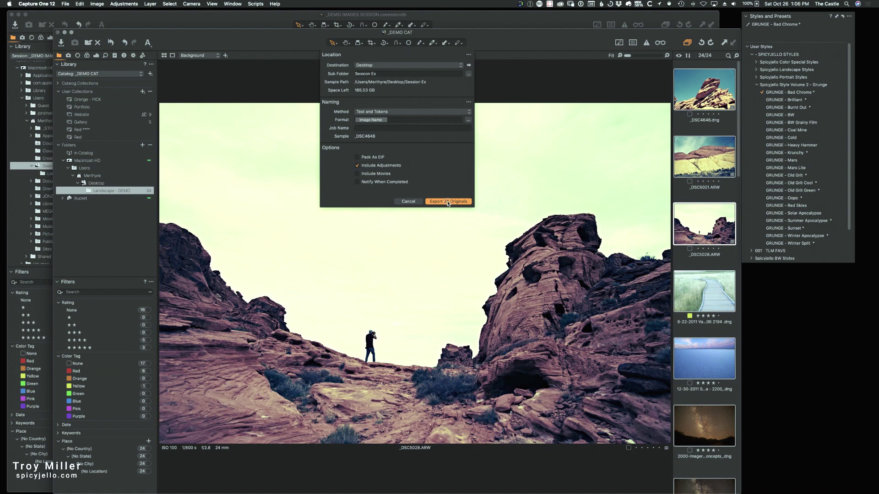
left_click(448, 202)
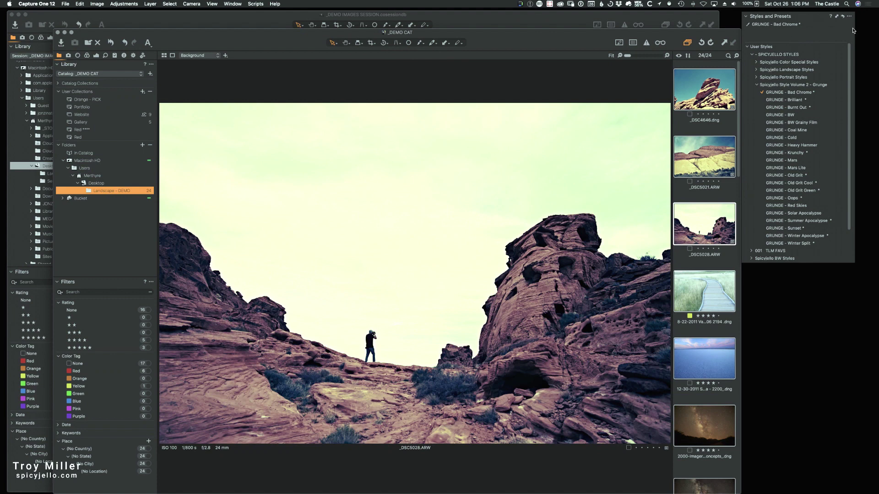
mouse_move(869, 183)
left_mouse_down()
mouse_move(789, 313)
mouse_move(767, 284)
left_mouse_up()
- Open Session Ex, enlarge its window and look inside its CaptureOne folder
double_click(767, 286)
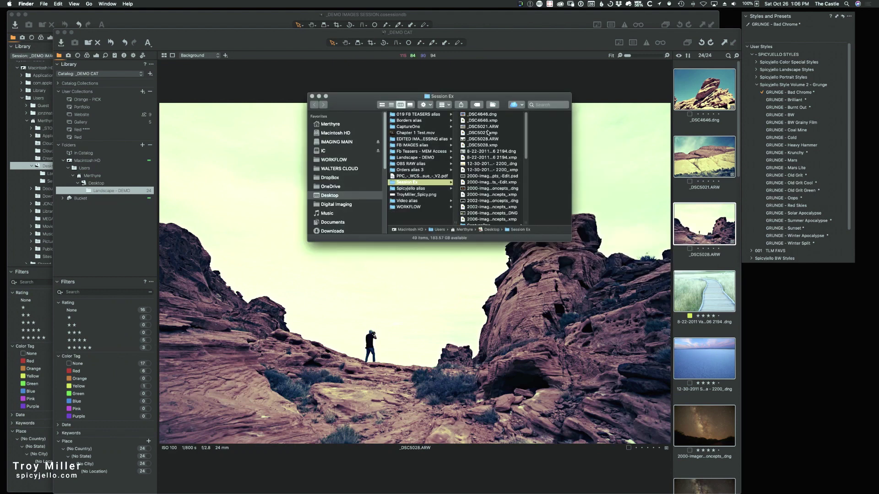
scroll(488, 133, "down", 2)
scroll(488, 130, "down", 2)
scroll(488, 127, "down", 2)
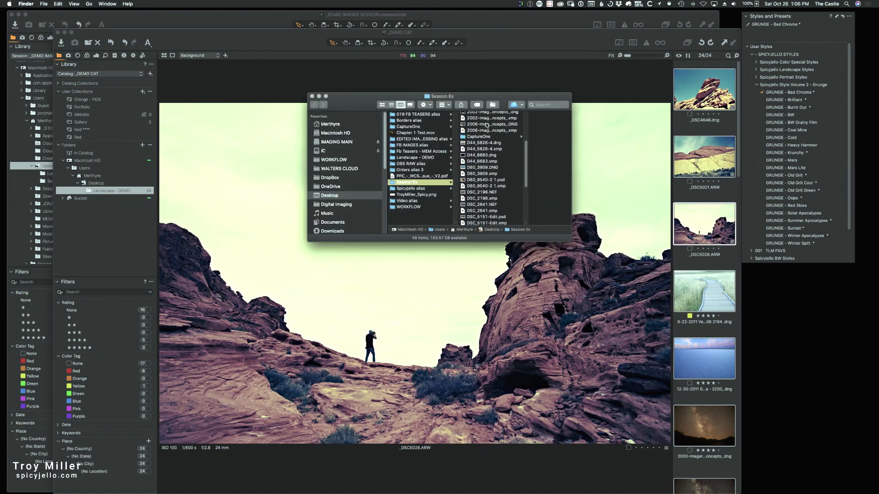
scroll(487, 126, "down", 1)
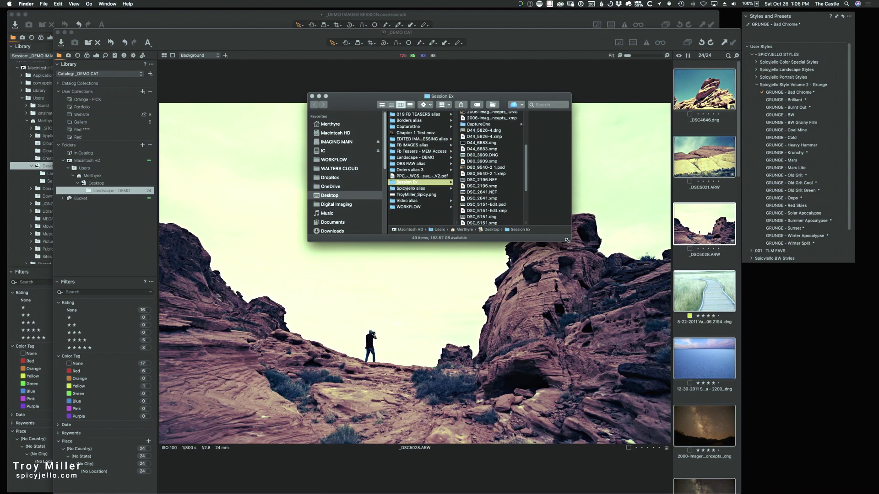
left_click_drag(570, 241, 609, 372)
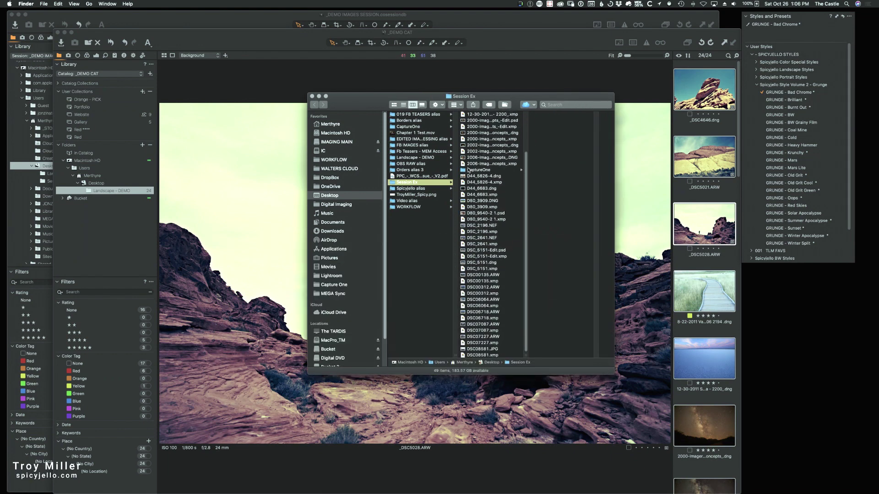
left_click(465, 170)
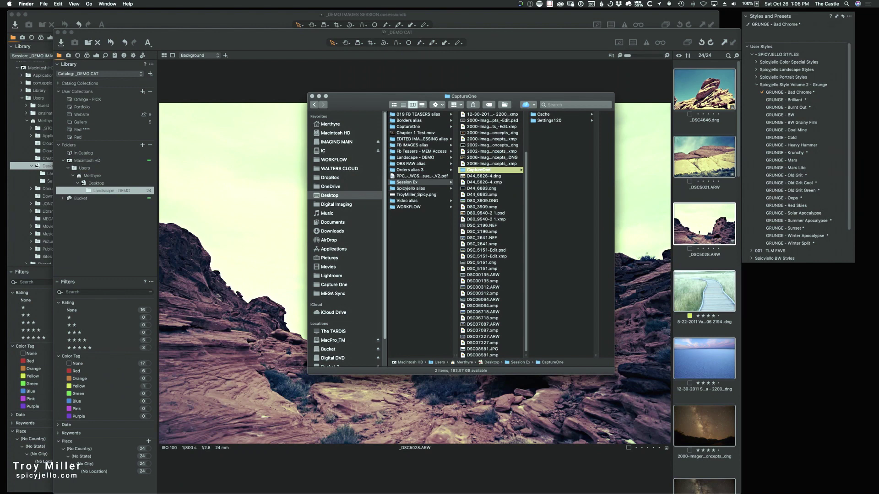
- Open and position a second Finder window on Landscape - DEMO, then return to the Capture One session
key("super+n")
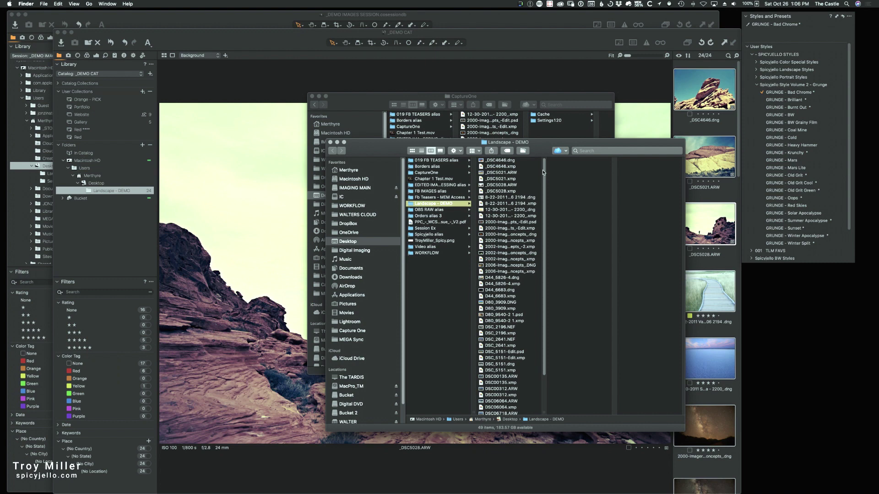
left_click_drag(536, 151, 502, 187)
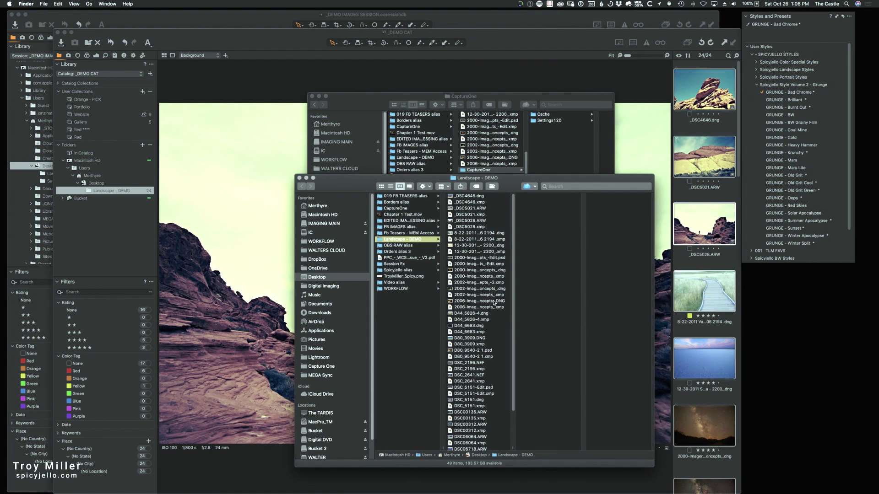
scroll(481, 288, "up", 2)
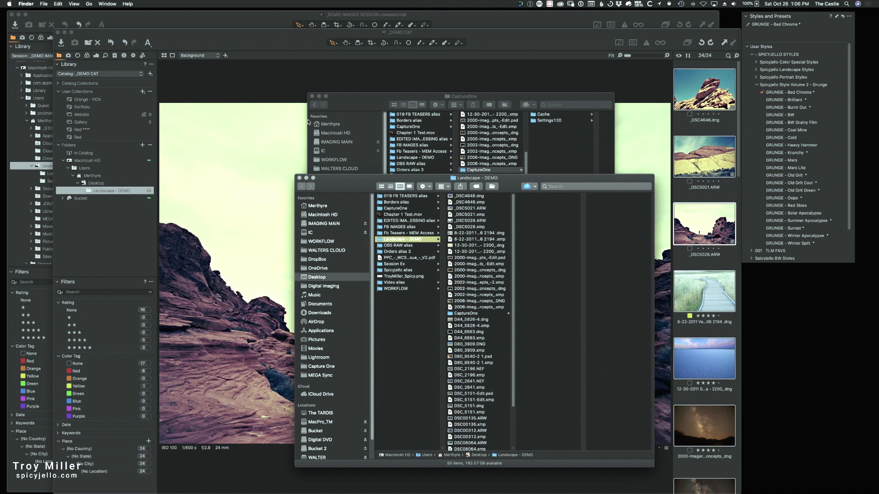
left_click(218, 19)
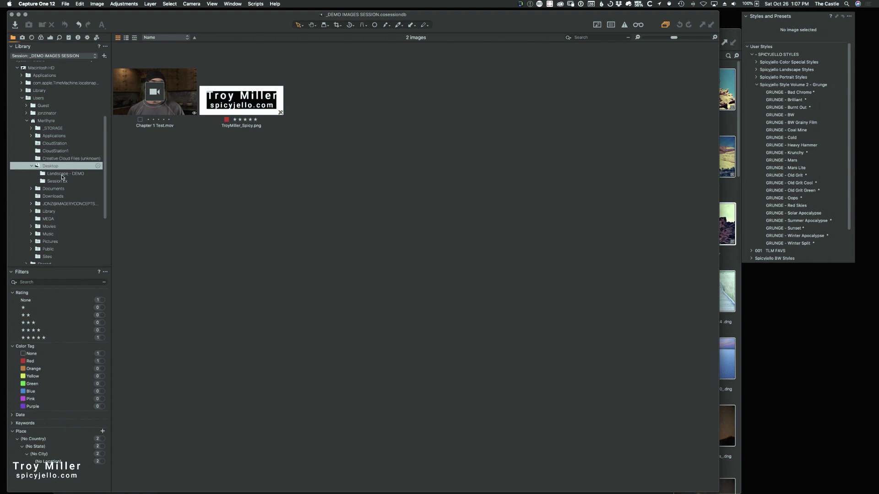
- Browse Landscape - DEMO in the session's Library and bring the session in front of the catalog
left_click(64, 174)
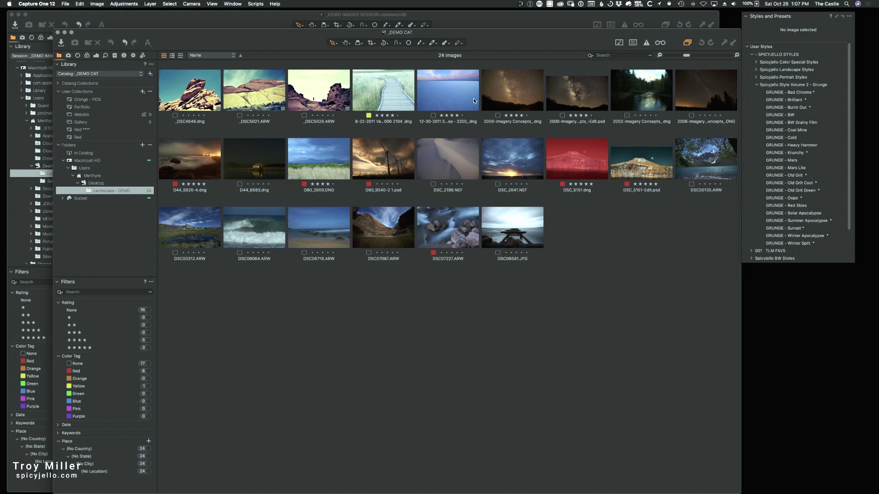
left_click(498, 22)
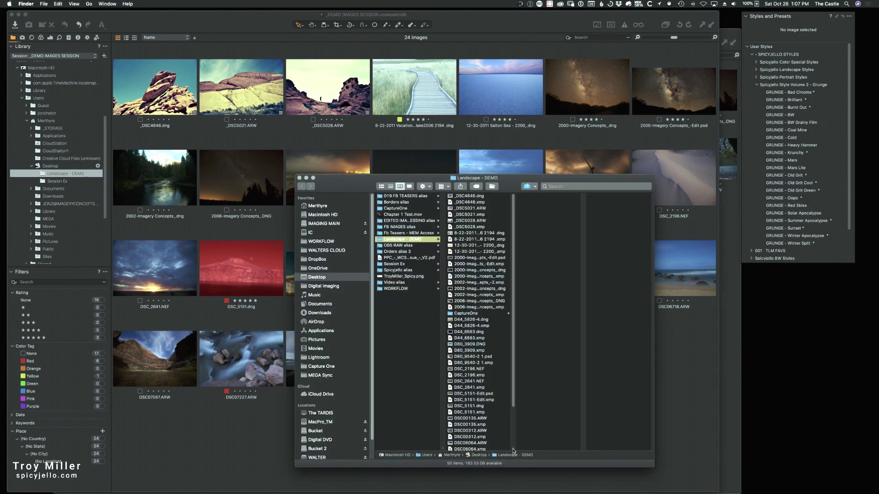
- Widen the file list, confirm CaptureOne holds Cache and Settings120, then reopen the Landscape - DEMO listing
left_click_drag(512, 448, 548, 447)
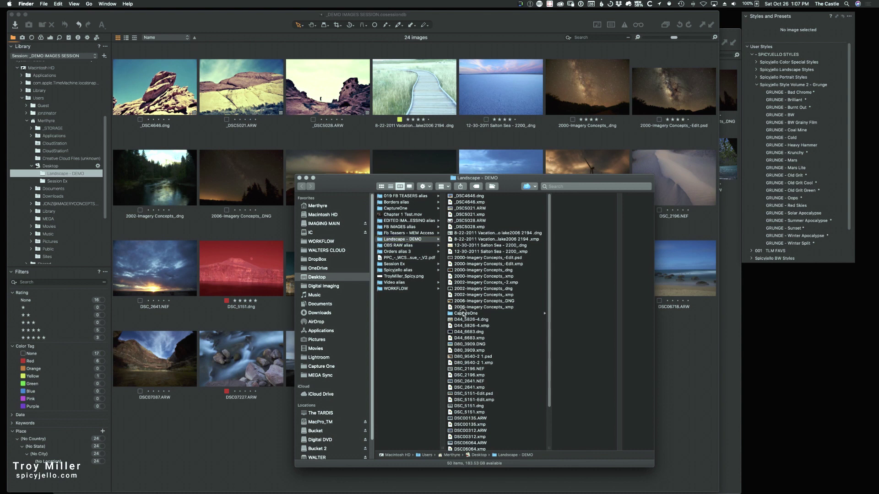
left_click(464, 314)
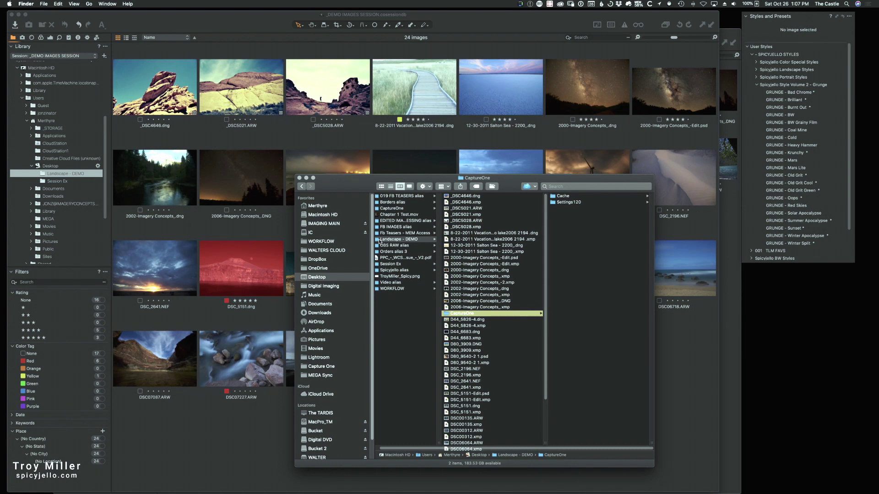
left_click(380, 240)
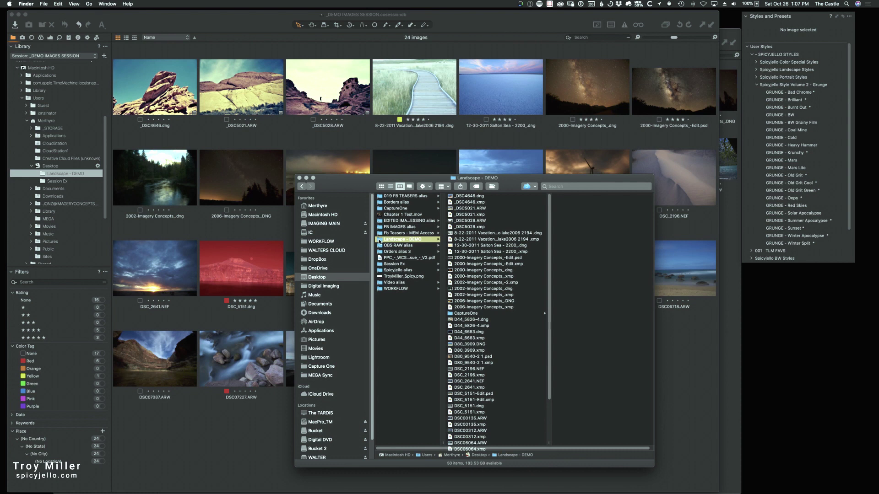